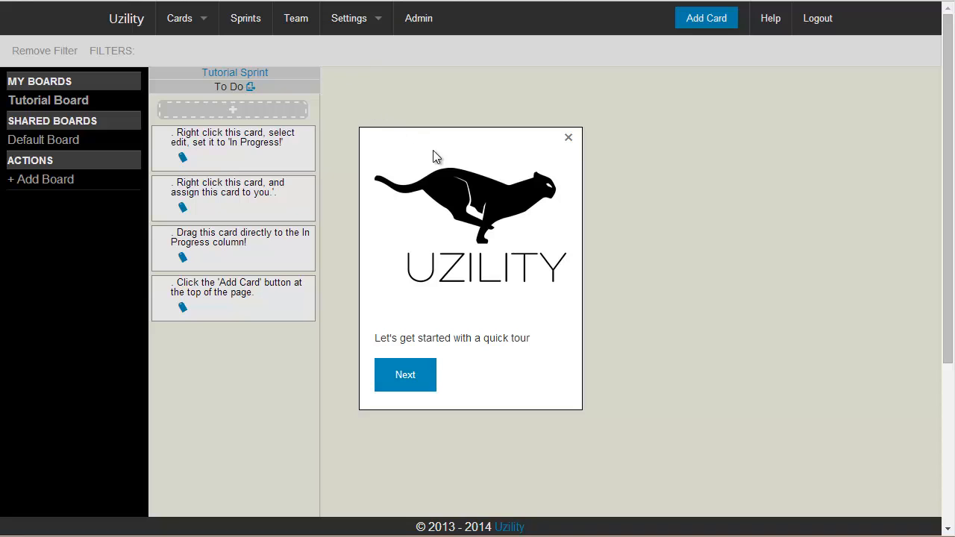
- Go through all the pages of the introductory quick tour and dismiss its final message
click(425, 379)
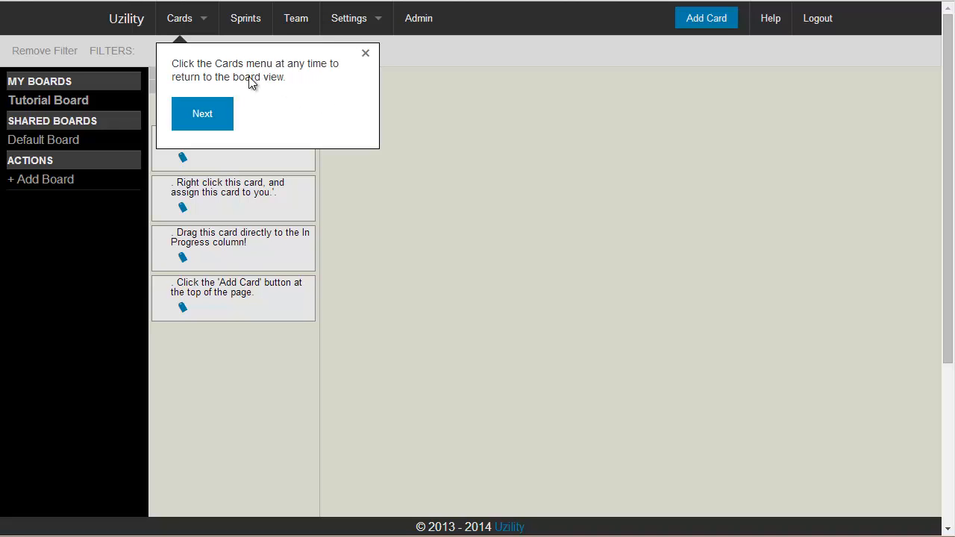
click(221, 112)
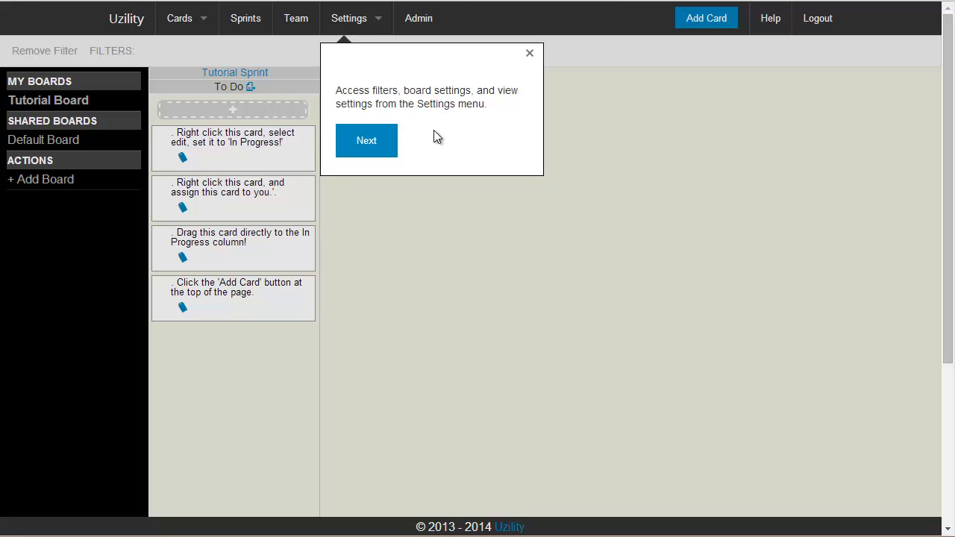
click(366, 144)
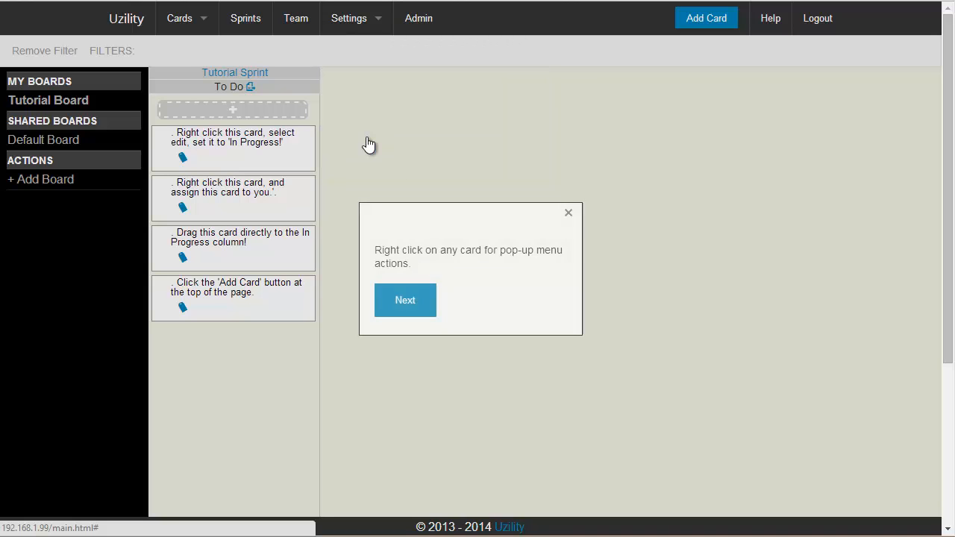
click(422, 316)
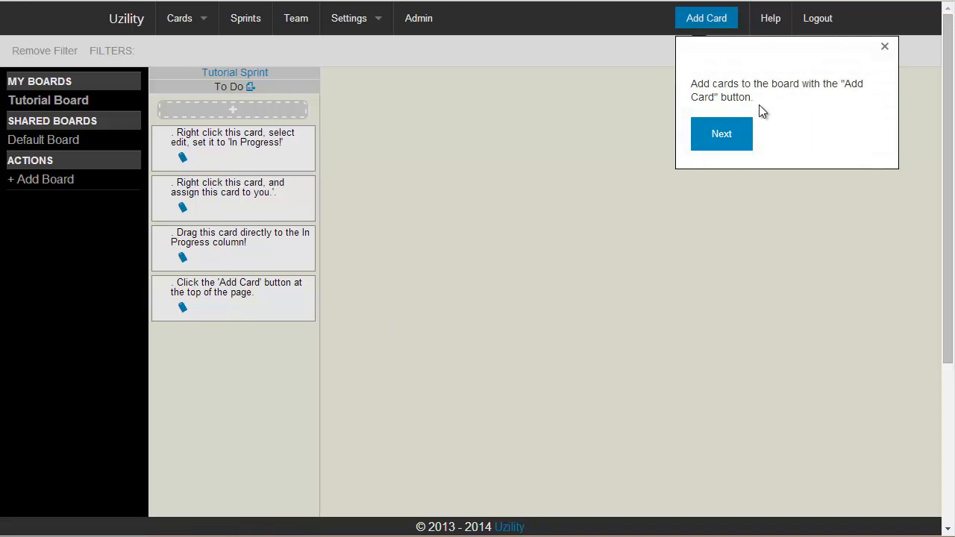
click(731, 133)
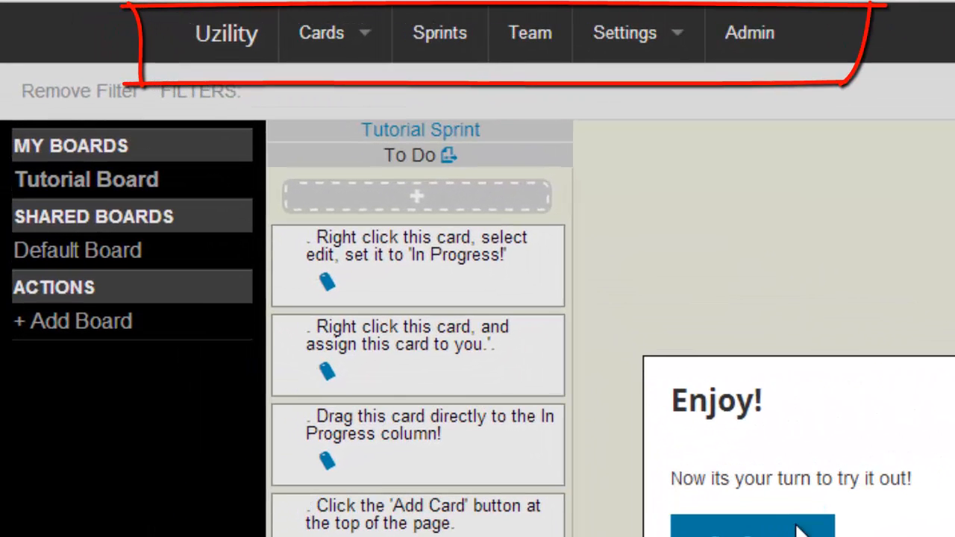
click(537, 364)
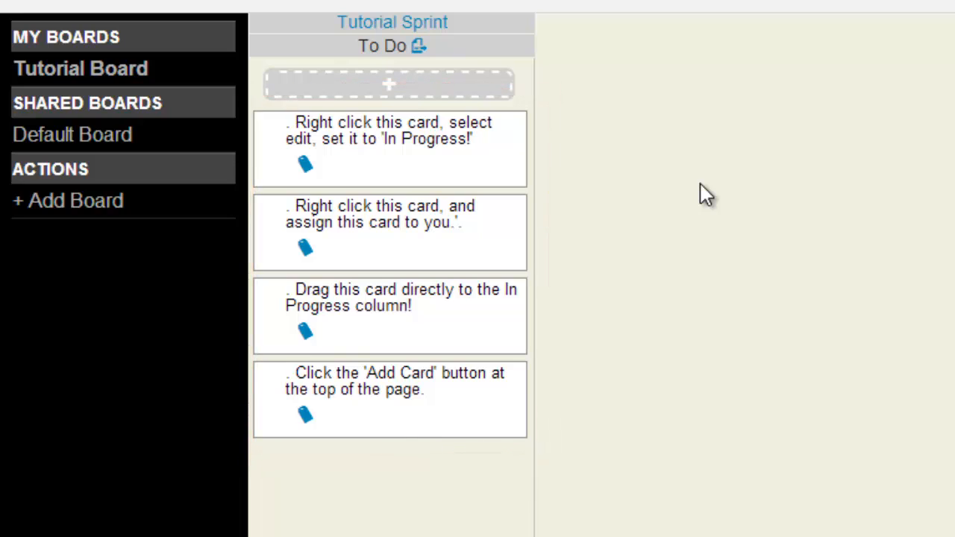
- Edit the first tutorial card in To Do, set its status to In Progress and save it
right_click(393, 172)
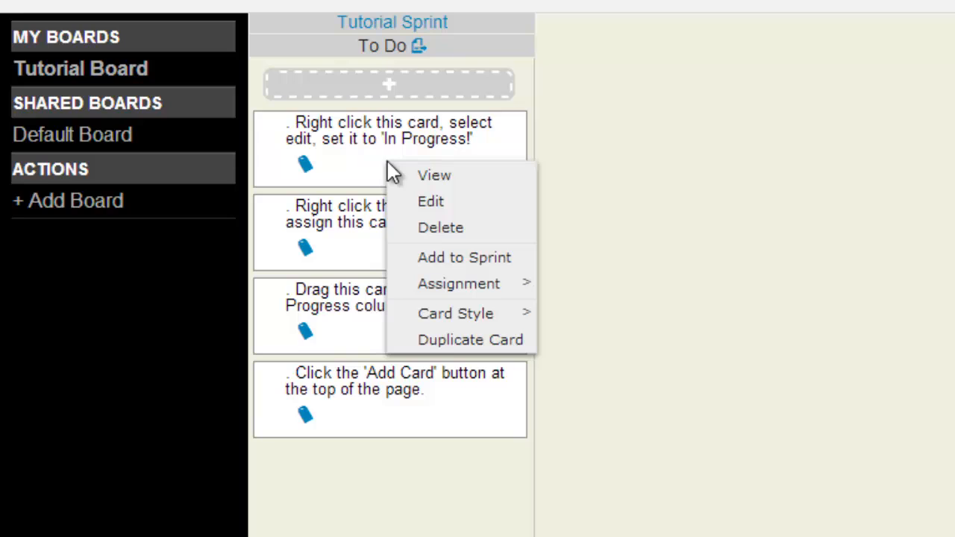
click(436, 202)
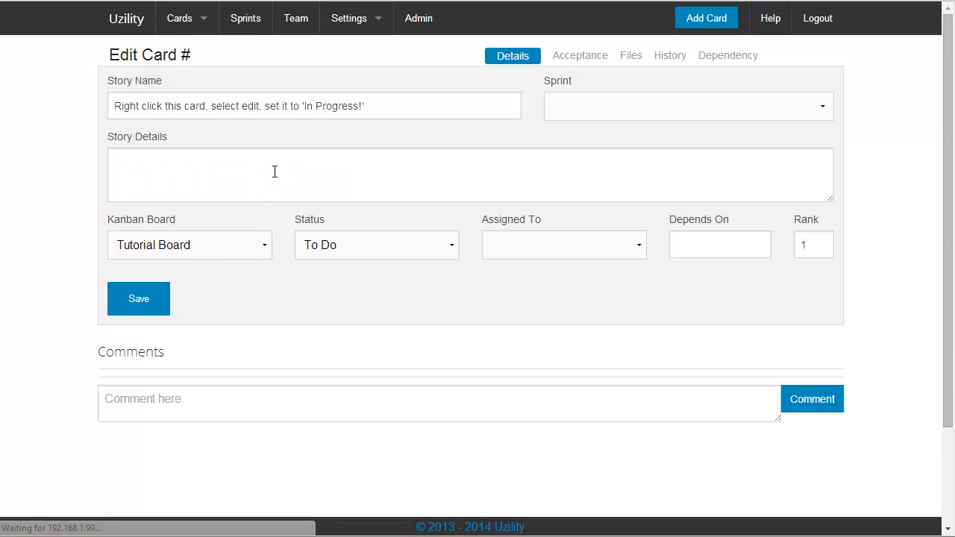
click(402, 248)
click(384, 294)
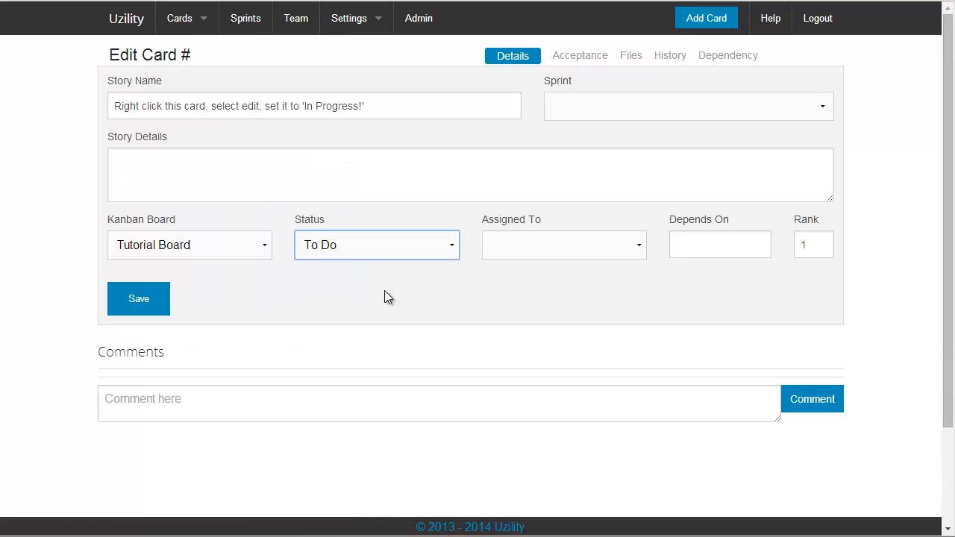
click(137, 304)
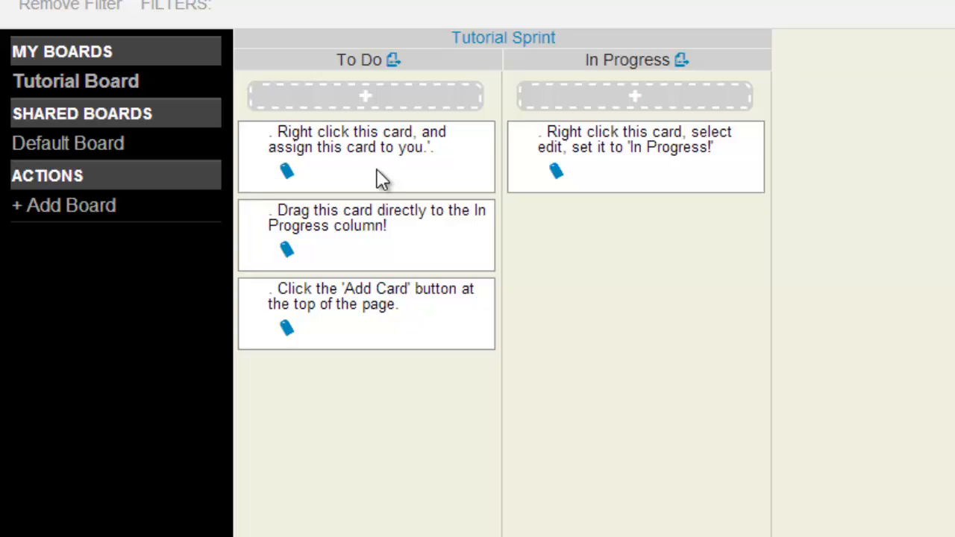
- Assign the "assign this card to you" card in To Do to yourself
right_click(240, 156)
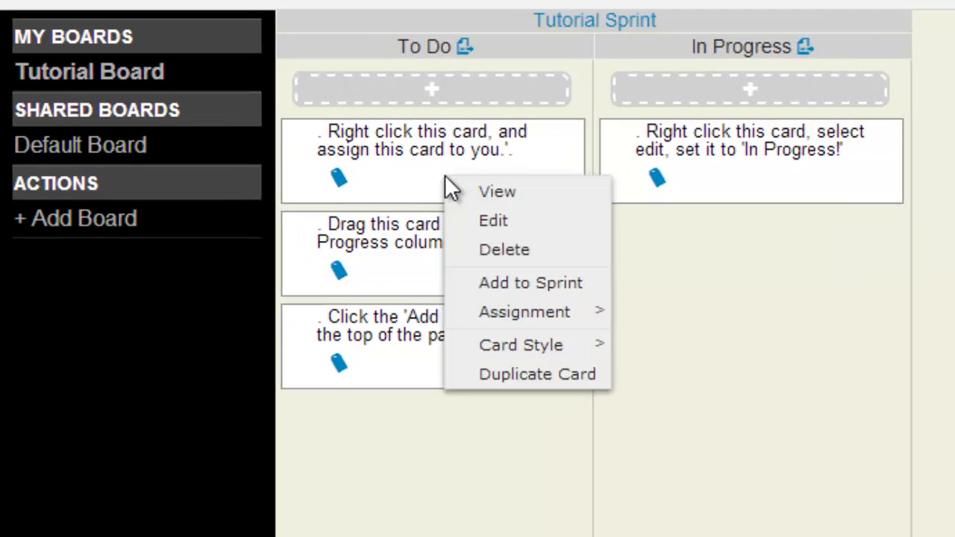
mouse_move(514, 306)
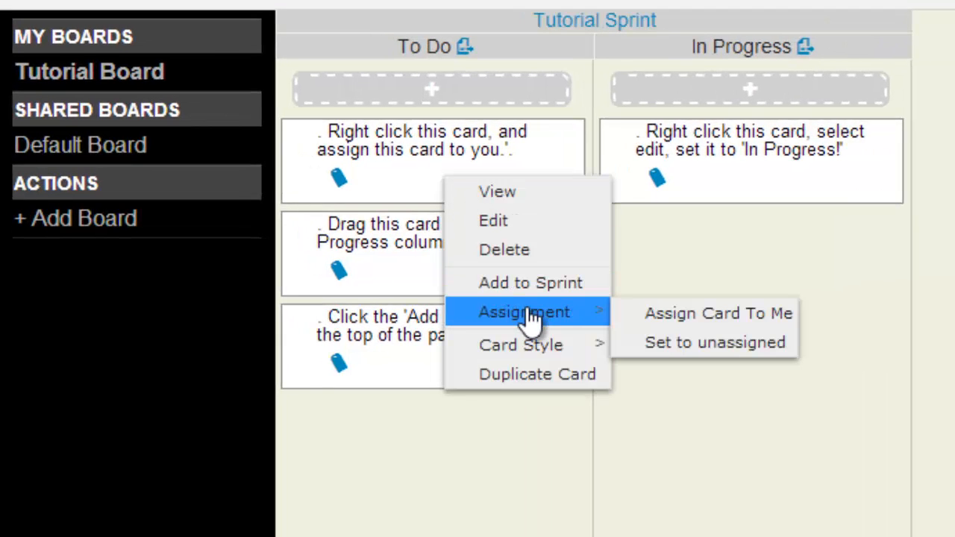
click(655, 319)
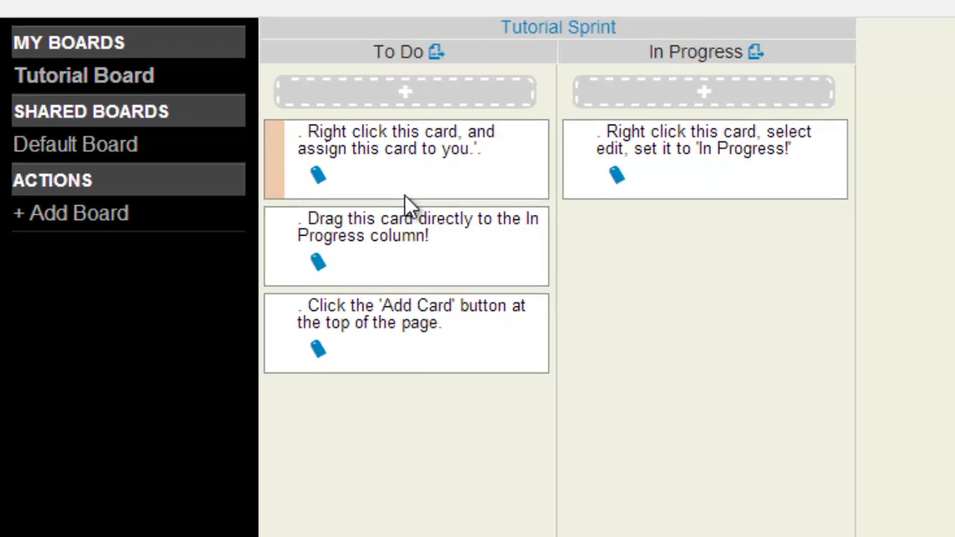
- Change the color in your user profile to Red and save the profile
click(361, 20)
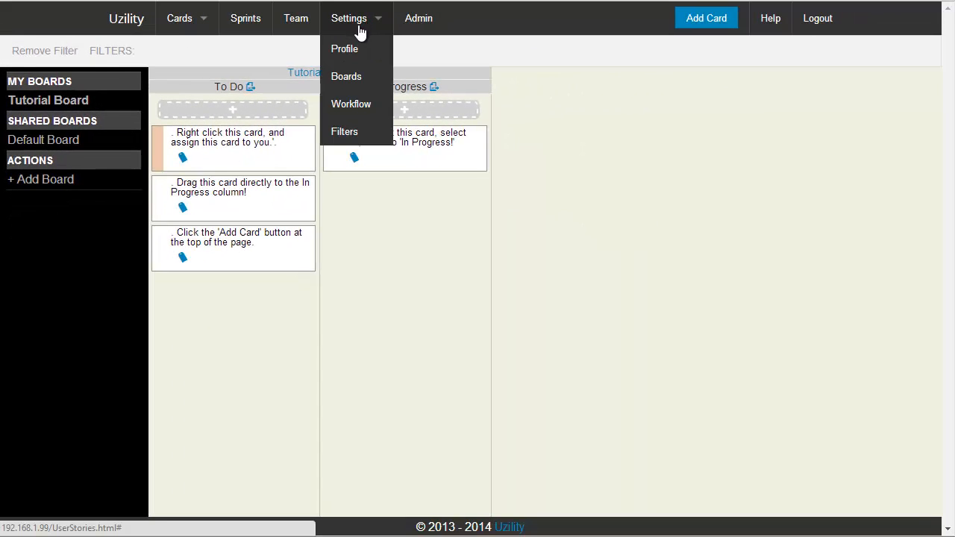
click(344, 49)
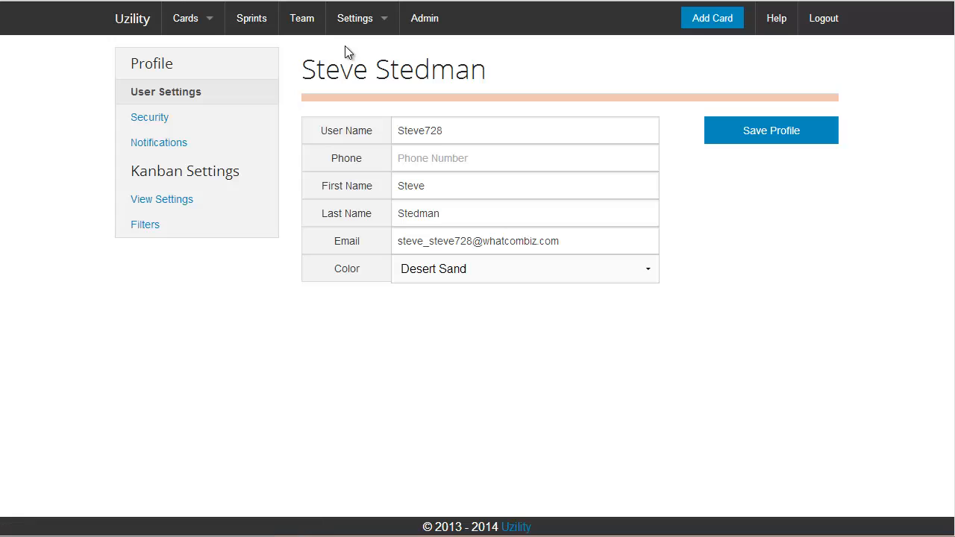
click(449, 279)
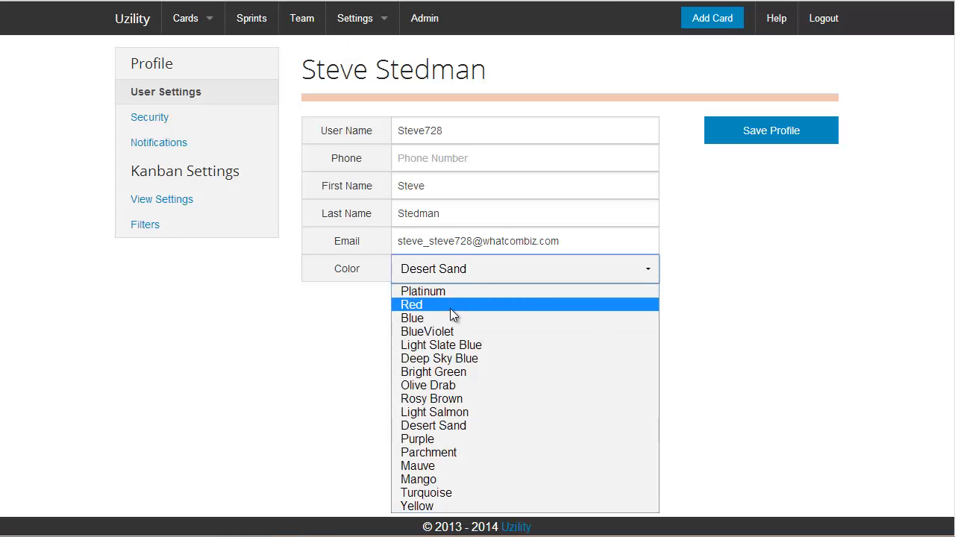
click(450, 305)
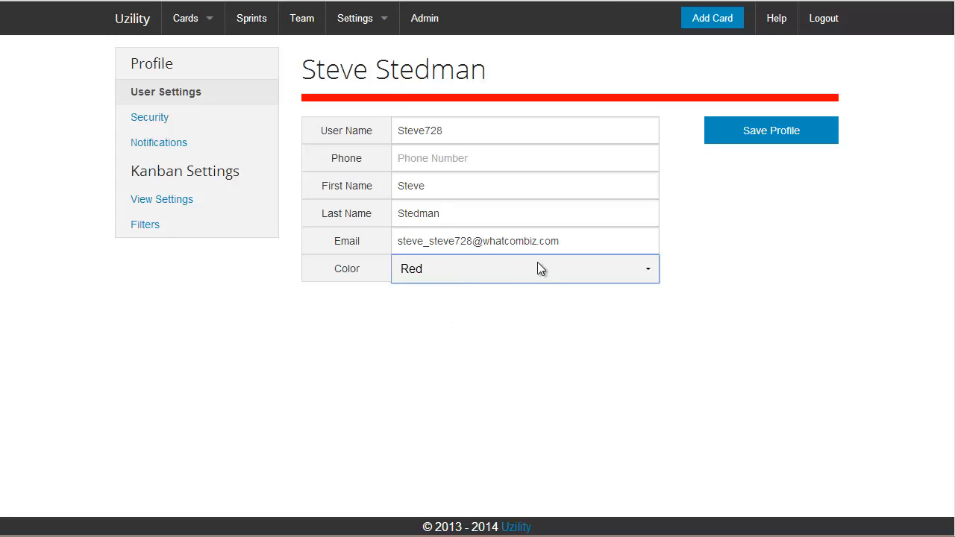
click(761, 144)
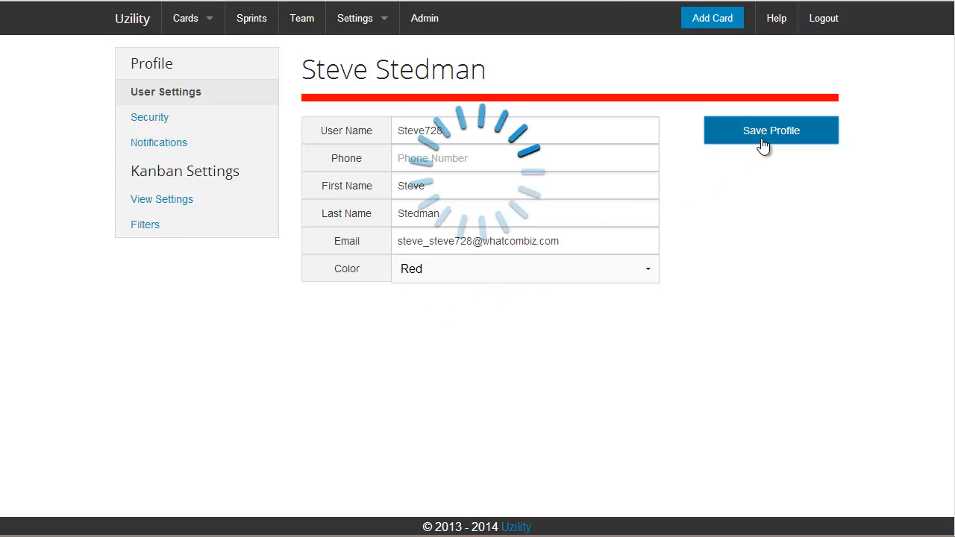
- Return to the Tutorial Board and dismiss the Moving Cards tip
click(184, 23)
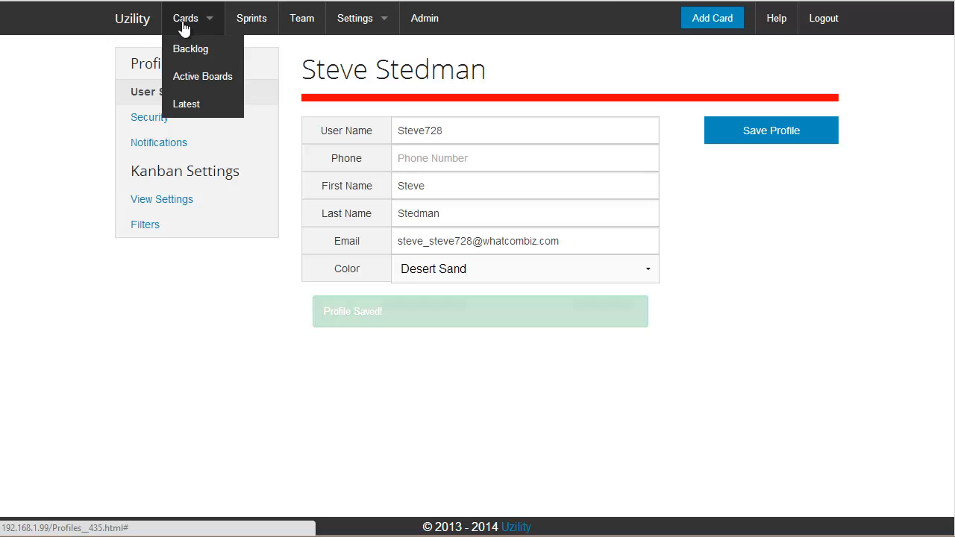
click(127, 25)
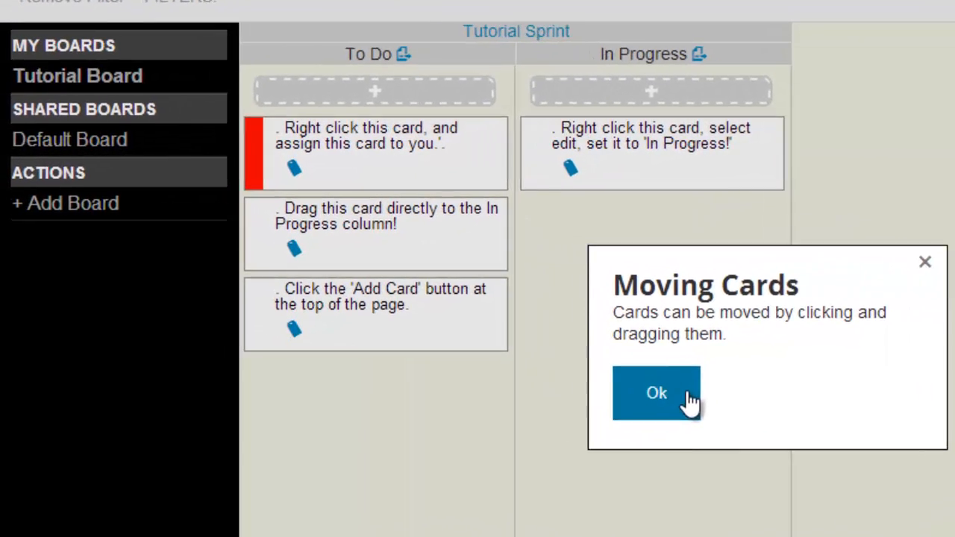
click(429, 302)
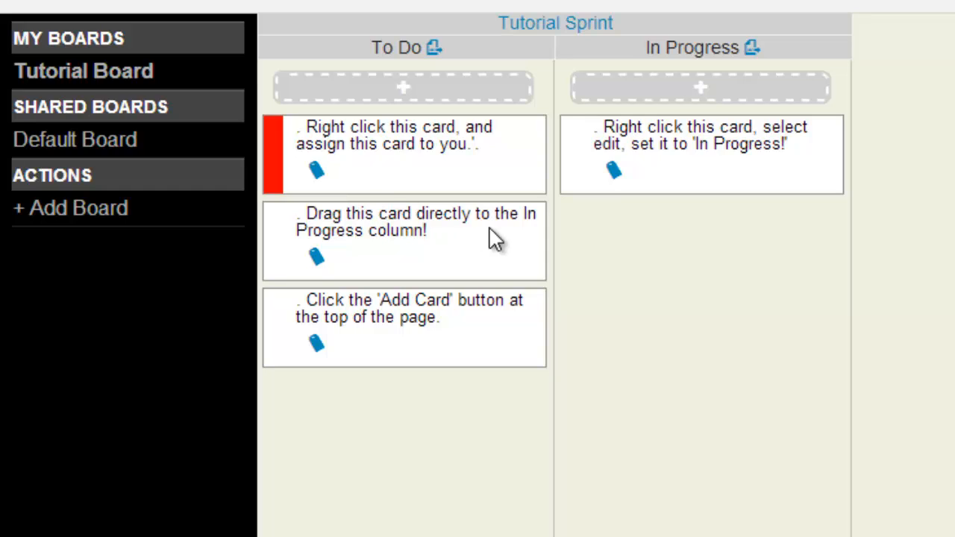
- Assign the "Drag this card directly to the In Progress column!" card to yourself
right_click(373, 262)
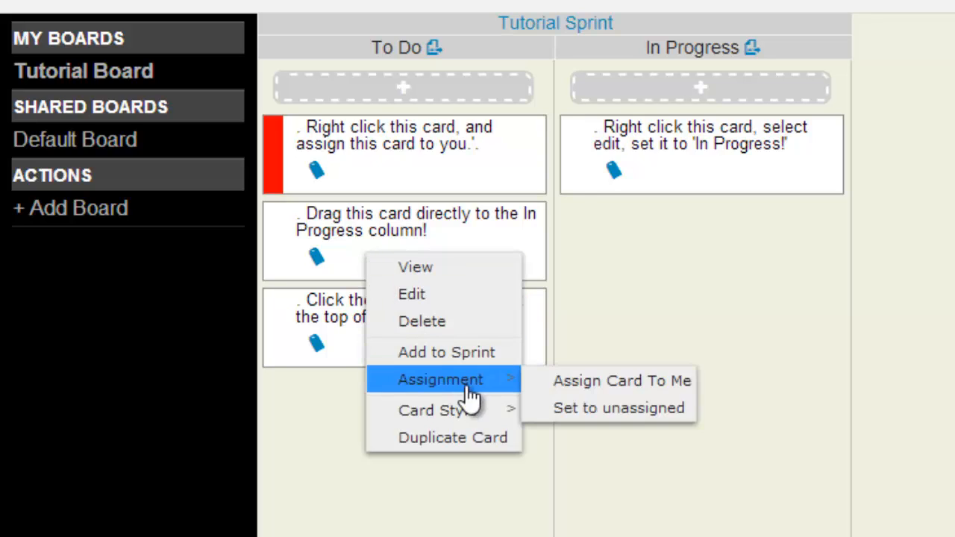
mouse_move(482, 396)
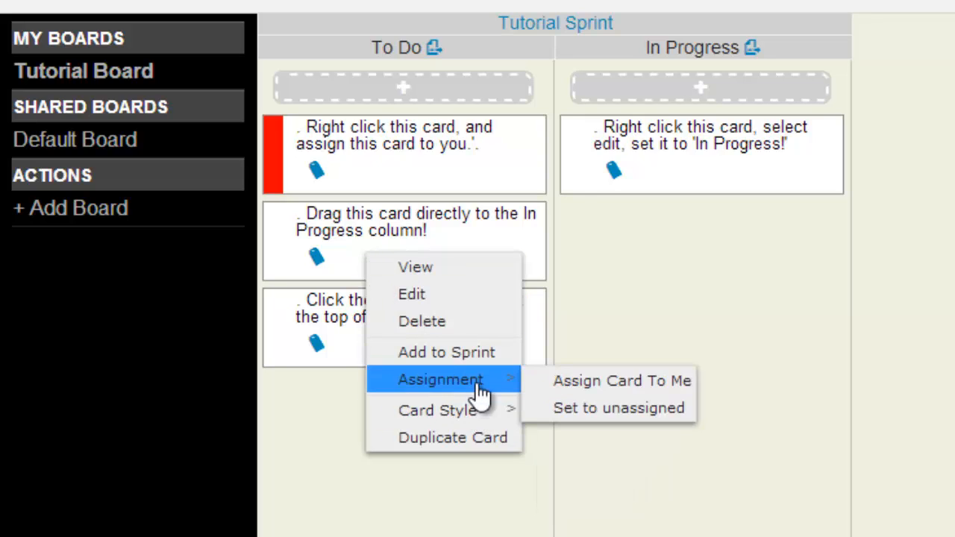
click(596, 381)
- Move both cards assigned to you from To Do into the In Progress column
drag(481, 261, 701, 323)
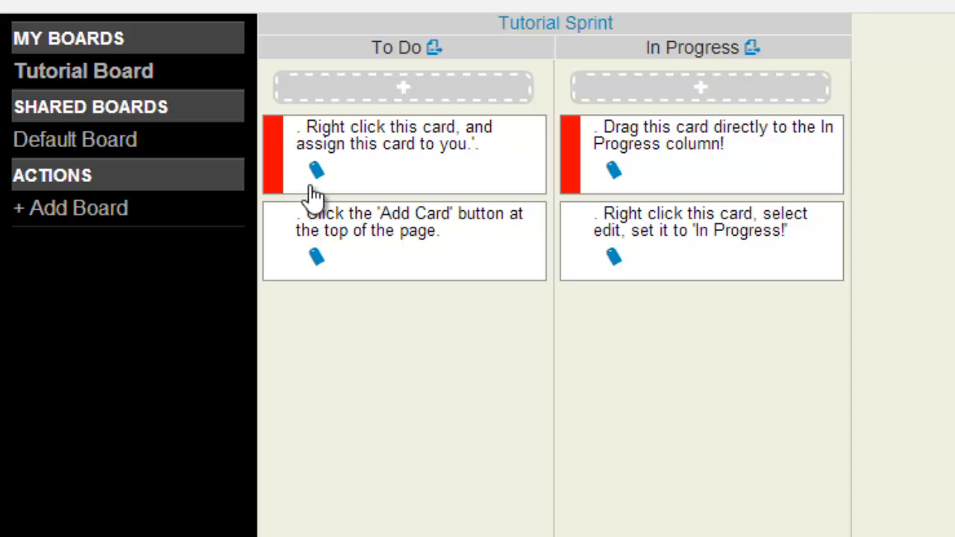
drag(387, 157, 682, 171)
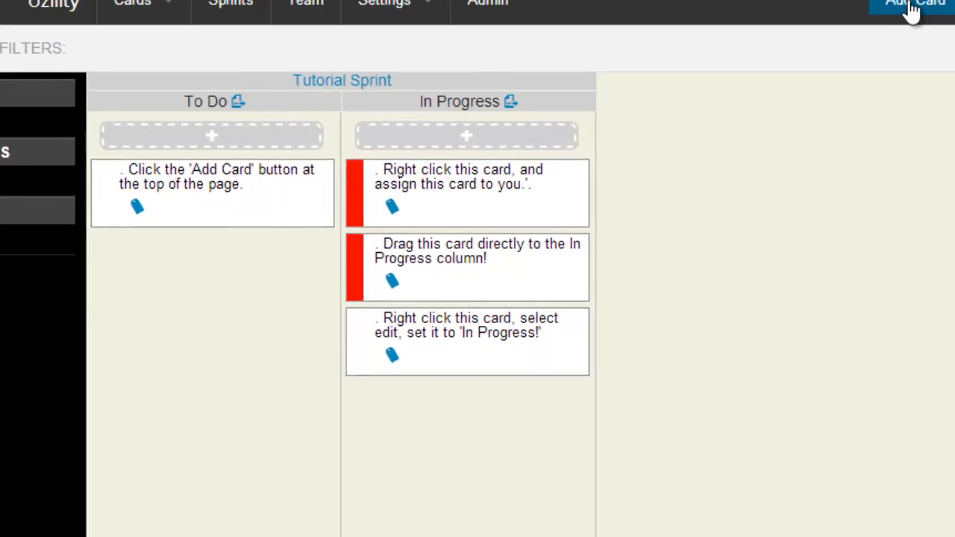
- Start a new card named "Video Training" with the details "Complete the video training."
click(908, 7)
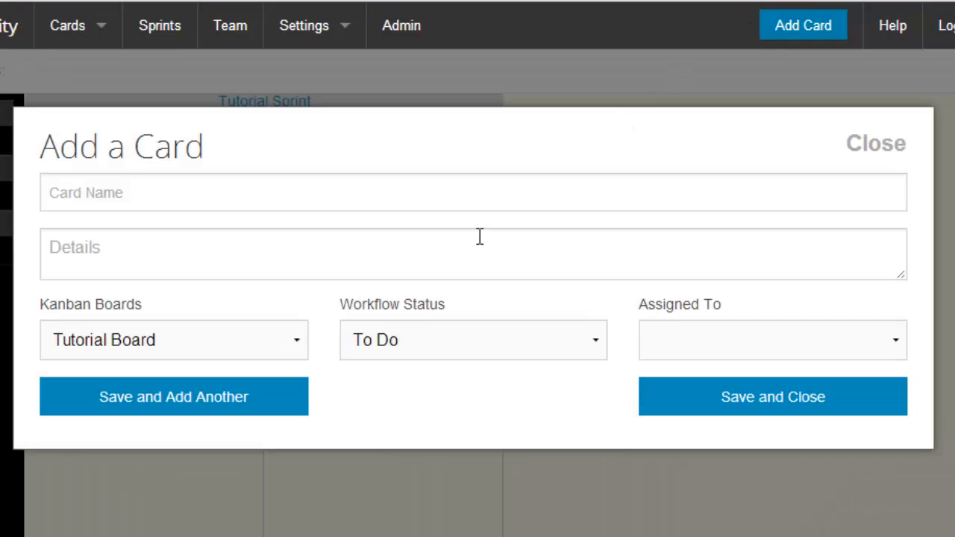
click(278, 192)
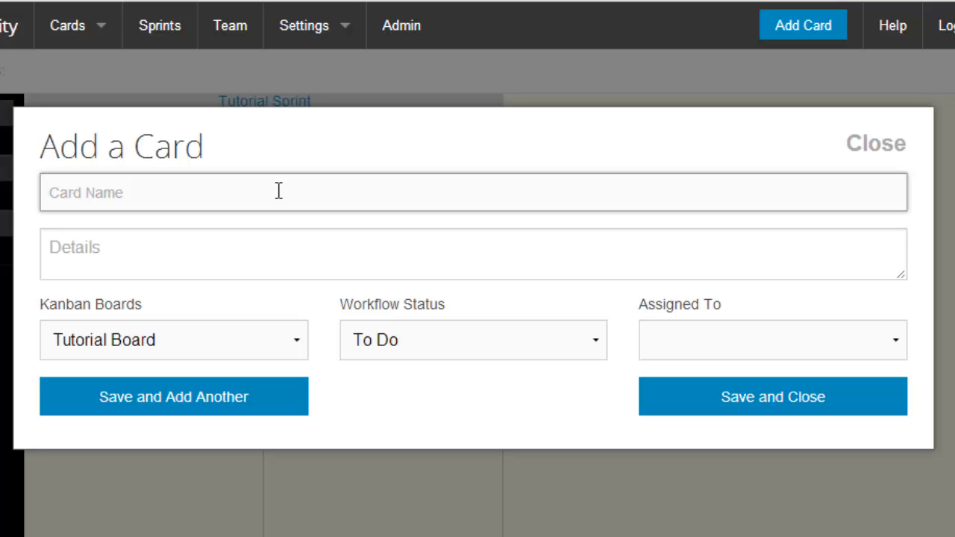
text(Video Trainin)
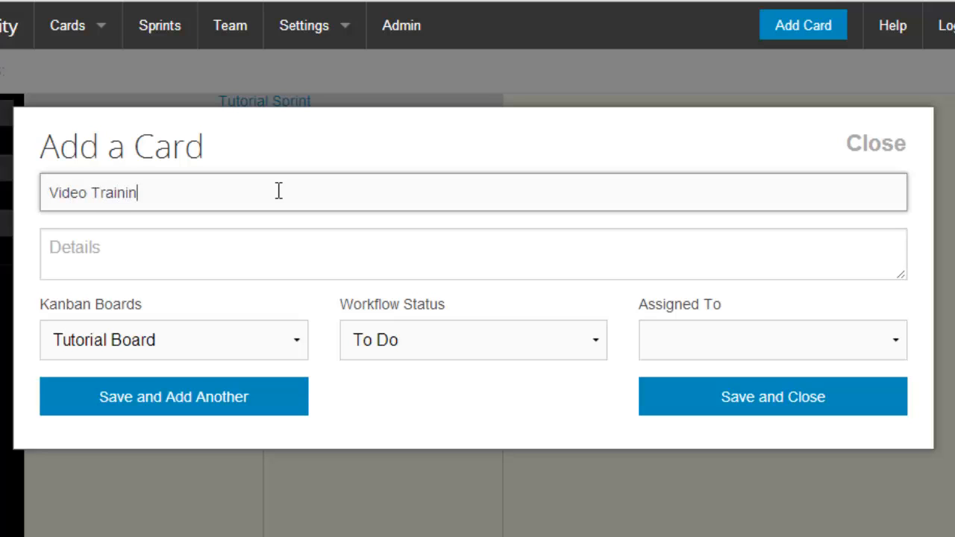
text(g)
key(Tab)
text(Co)
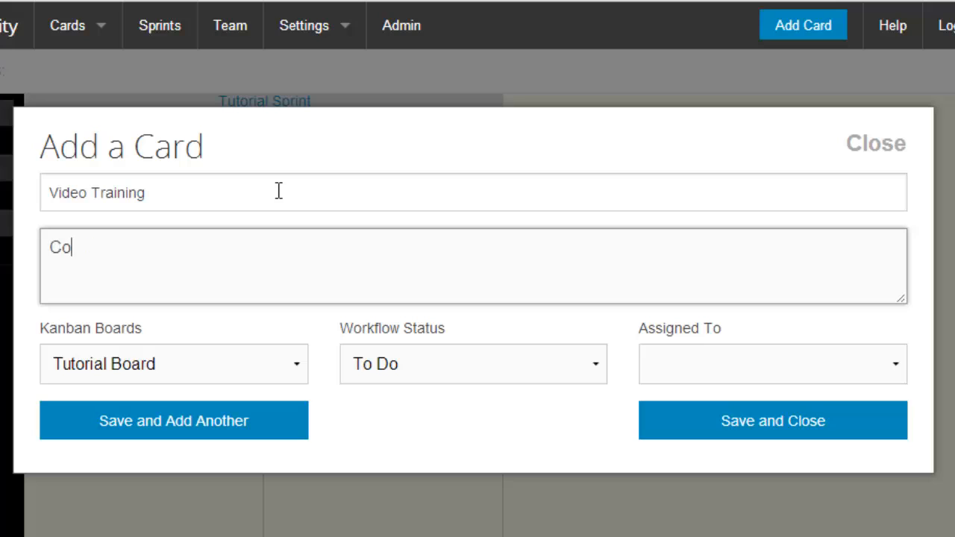
text(mplete the video tr)
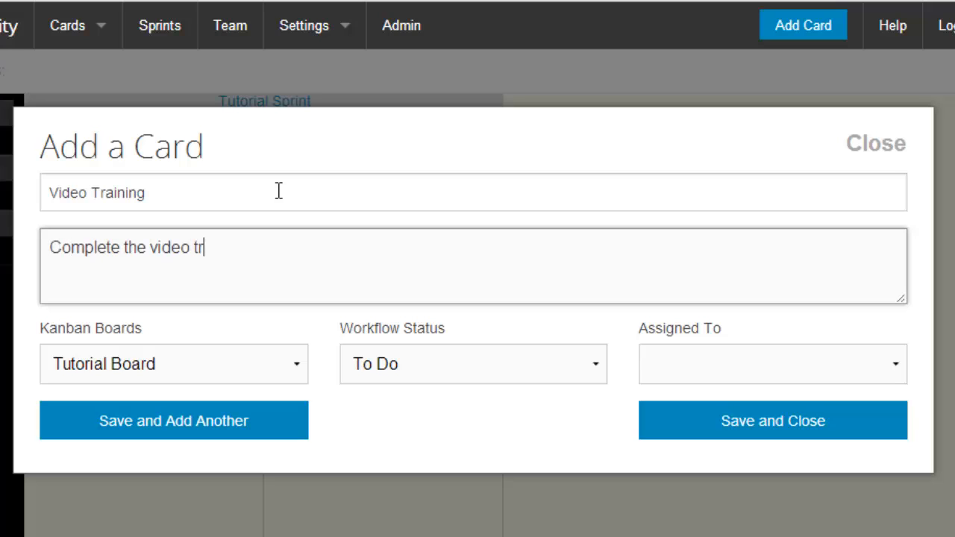
text(aining.)
- Place the new card on the Default Board, then save it and close the form
click(304, 363)
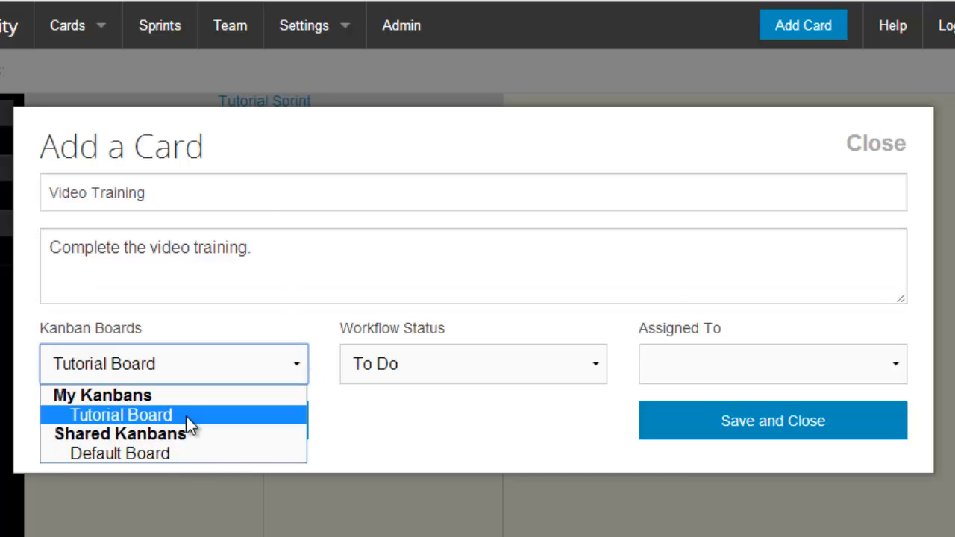
click(170, 453)
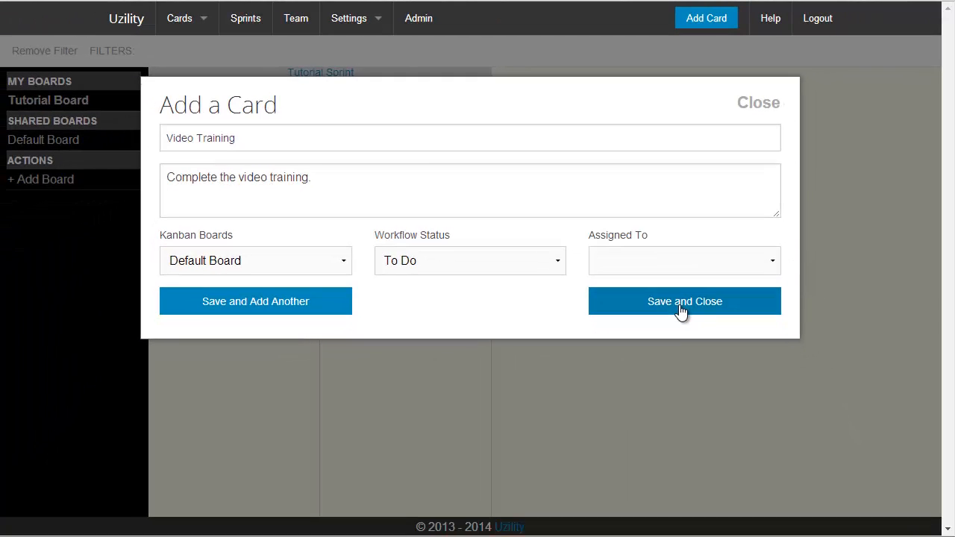
click(680, 302)
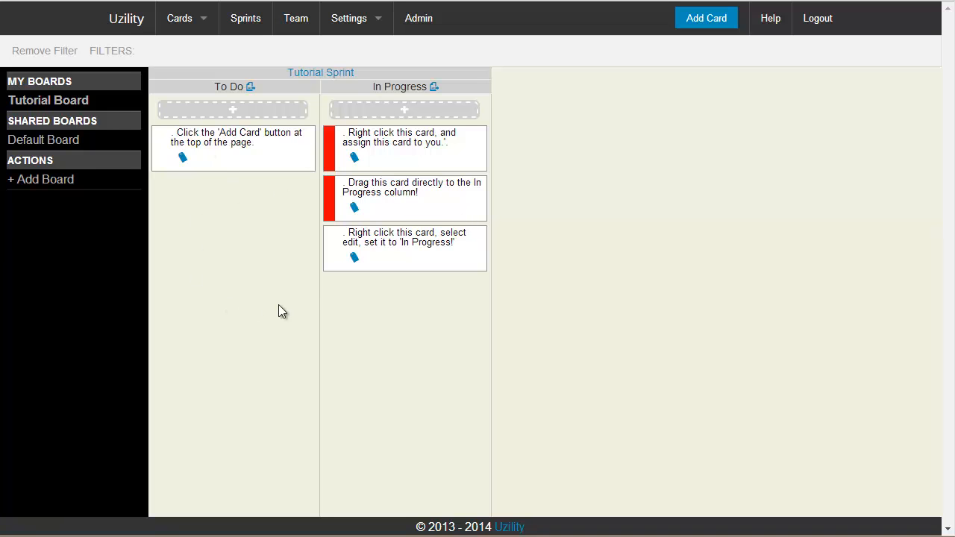
- Open the Default Board and add a card named "Another card" to its To Do column
click(59, 139)
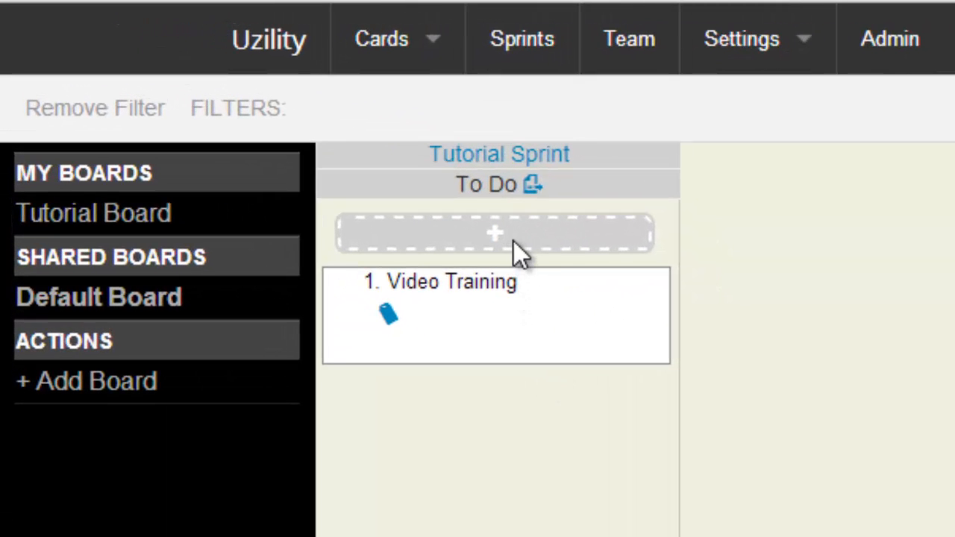
click(519, 236)
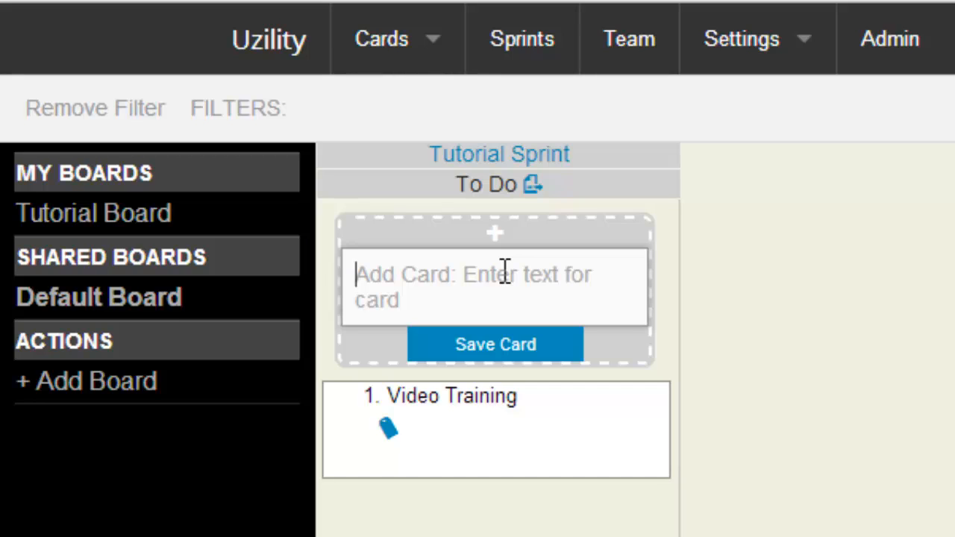
text(Another card)
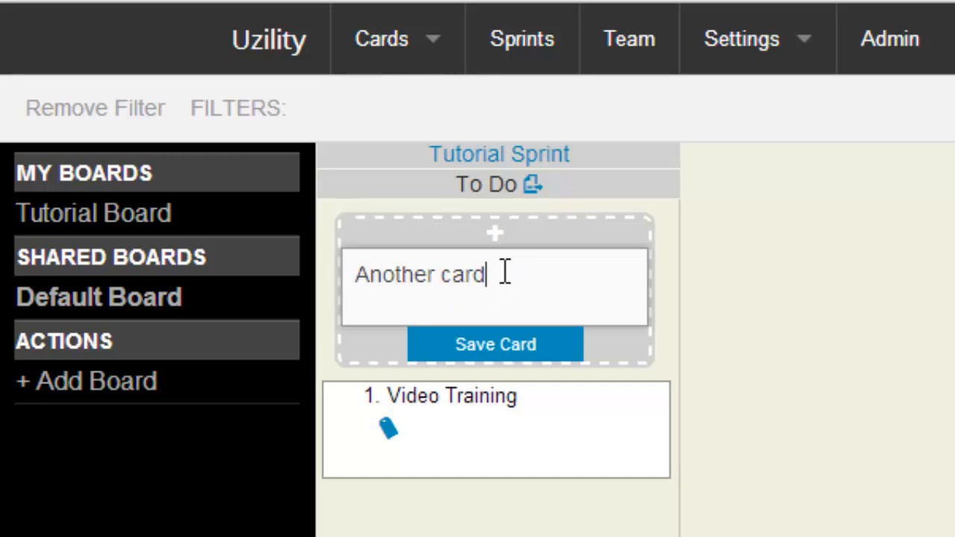
click(484, 350)
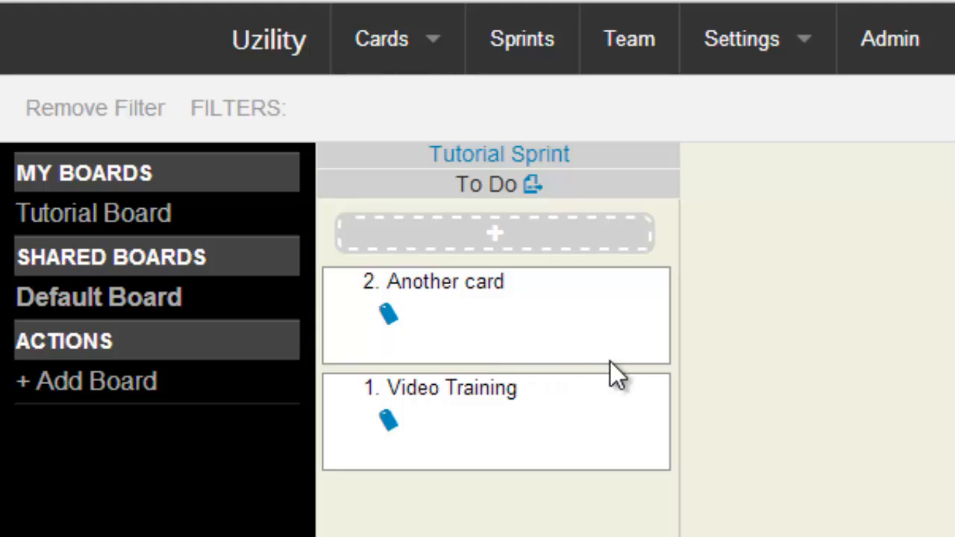
- Assign the "Another card" card to yourself
right_click(483, 313)
right_click(512, 320)
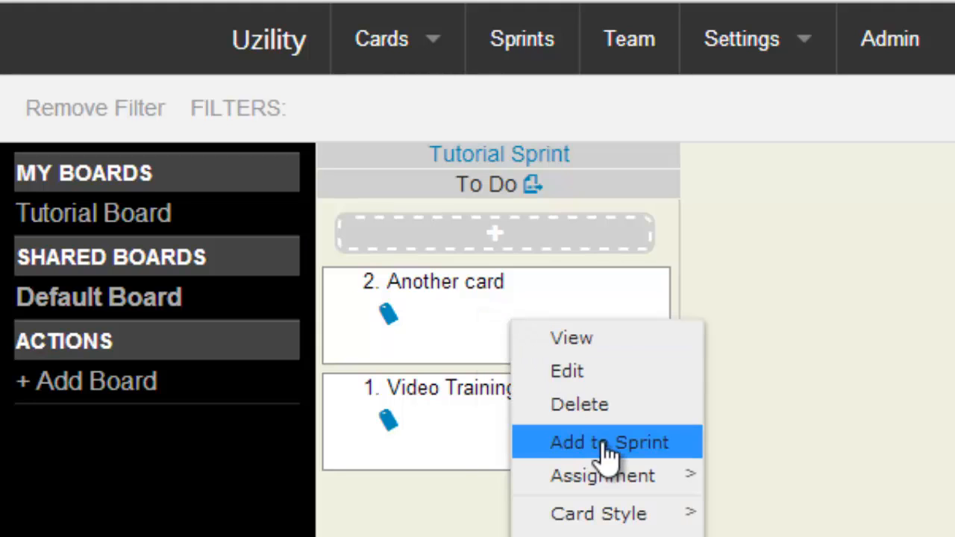
mouse_move(559, 479)
click(746, 478)
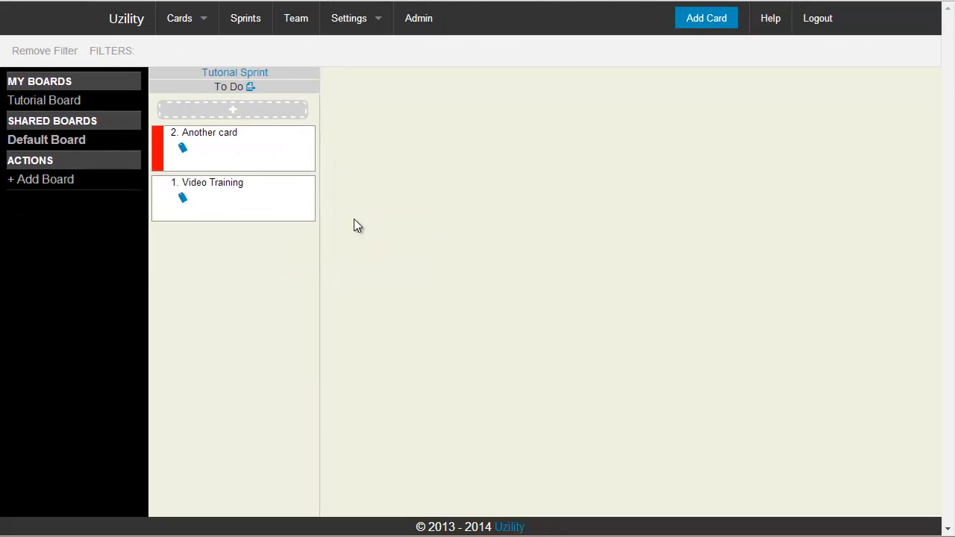
- Edit the "Another card" card, set its status to In Progress and save it
right_click(258, 153)
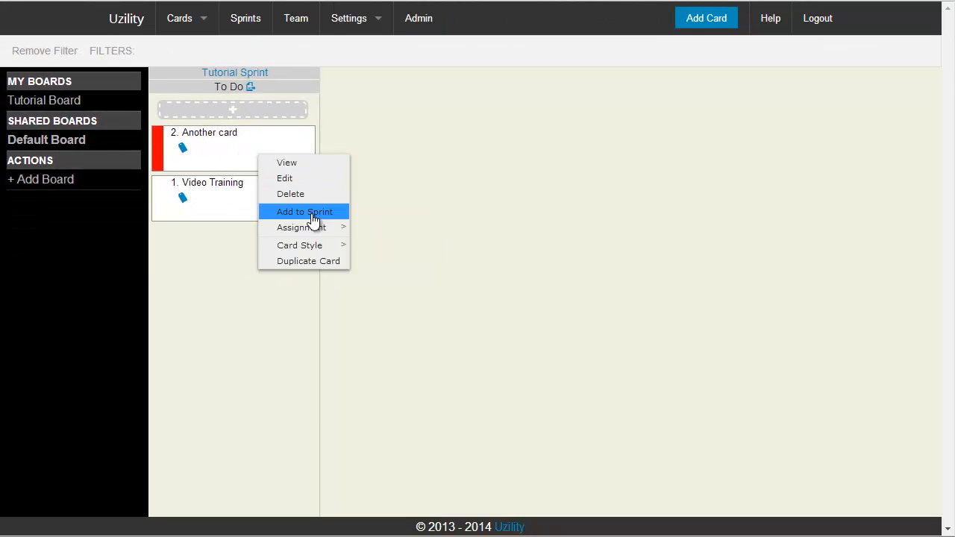
click(302, 179)
click(365, 246)
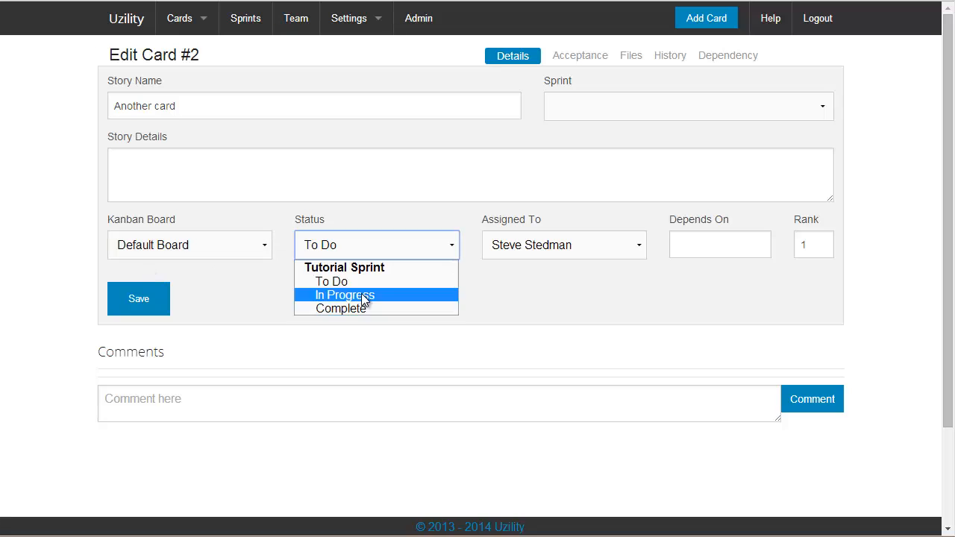
click(365, 298)
click(128, 298)
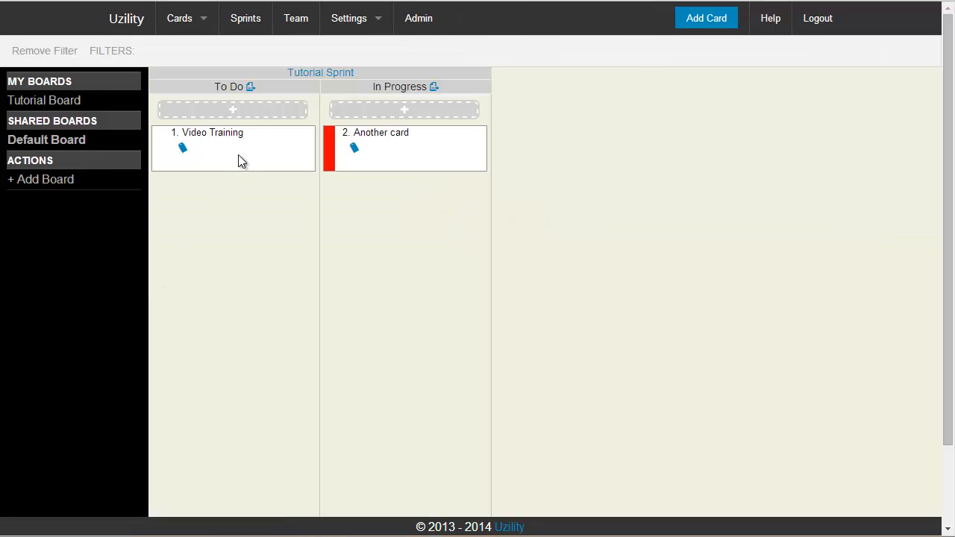
- Add a card named "third test card" to the To Do column
click(247, 108)
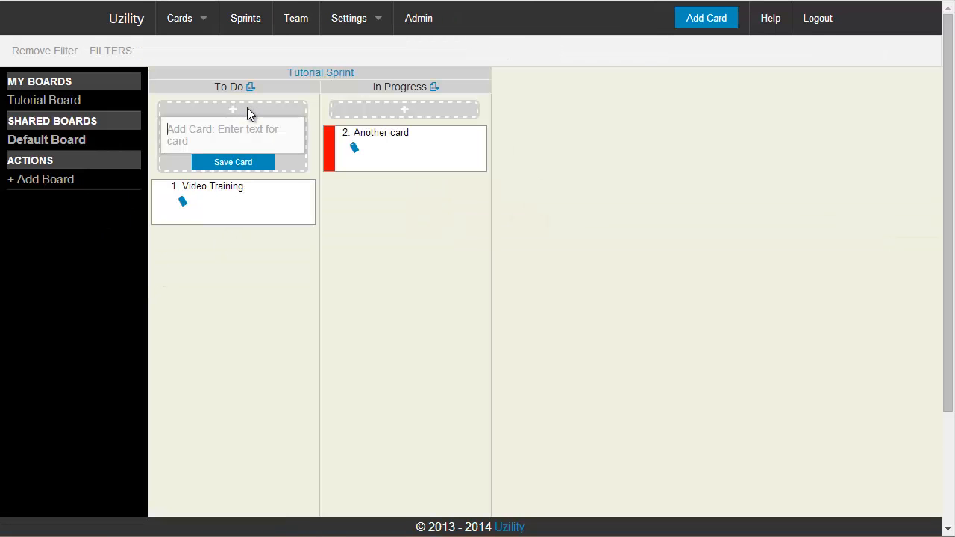
text(third test card)
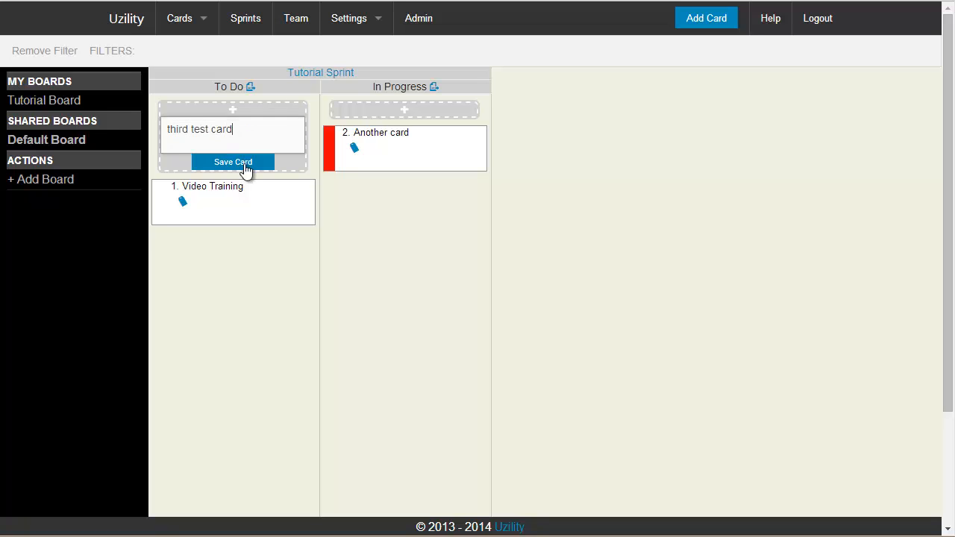
click(243, 164)
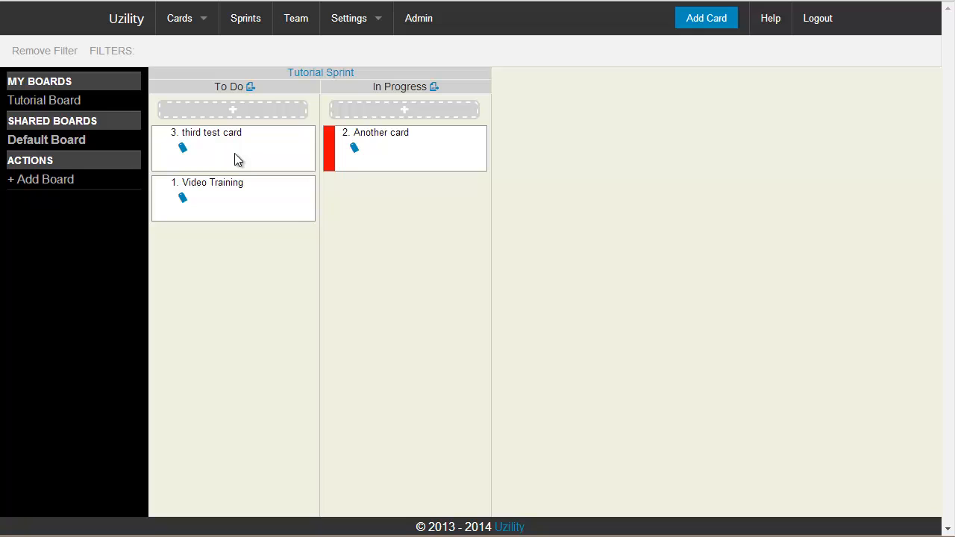
- Assign the "third test card" card to yourself and move it into the In Progress column below "Another card"
right_click(235, 158)
mouse_move(284, 227)
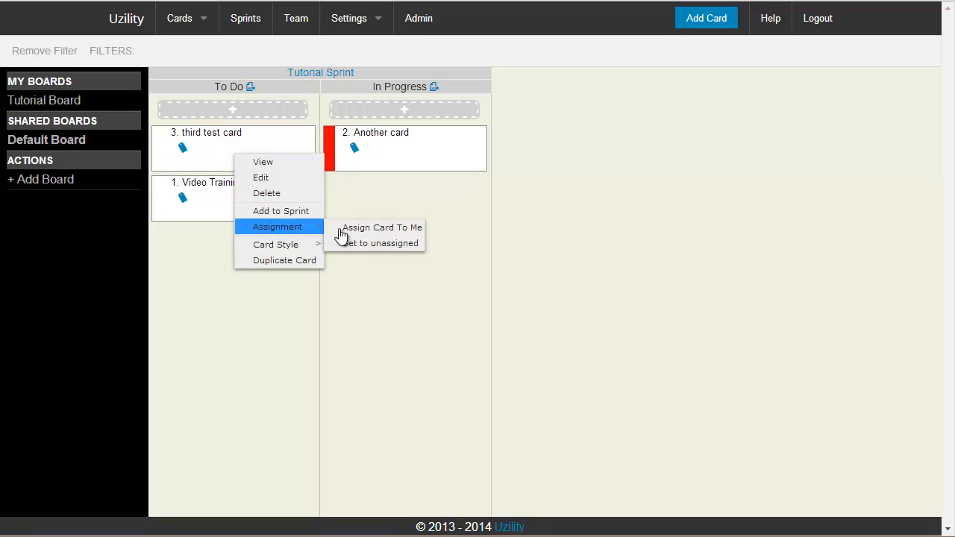
click(376, 229)
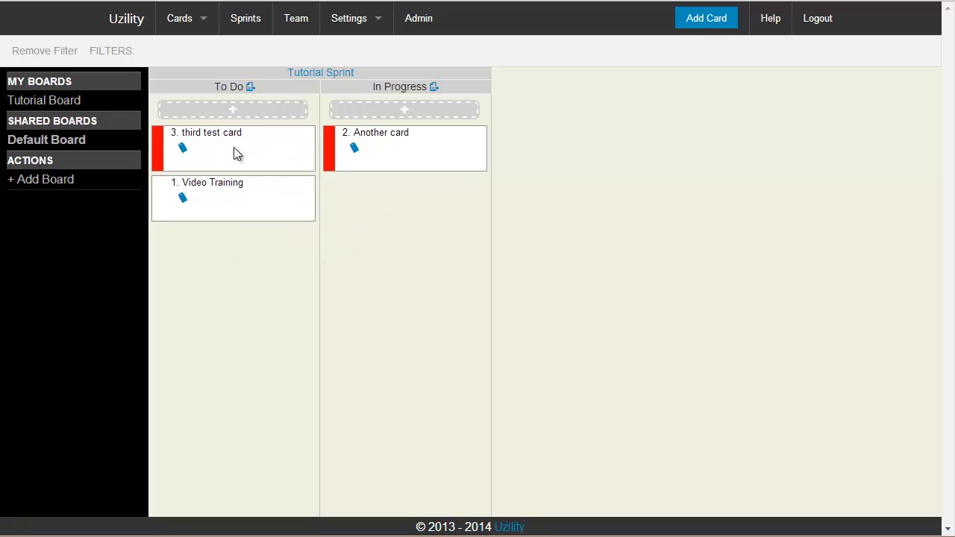
drag(252, 156, 400, 216)
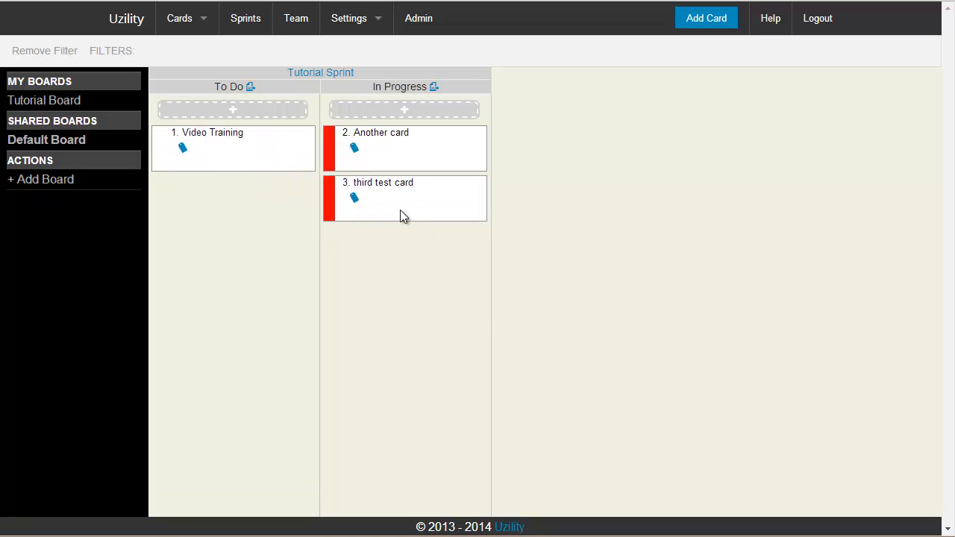
- Edit the "third test card" card, set its status to Complete and save it
right_click(405, 204)
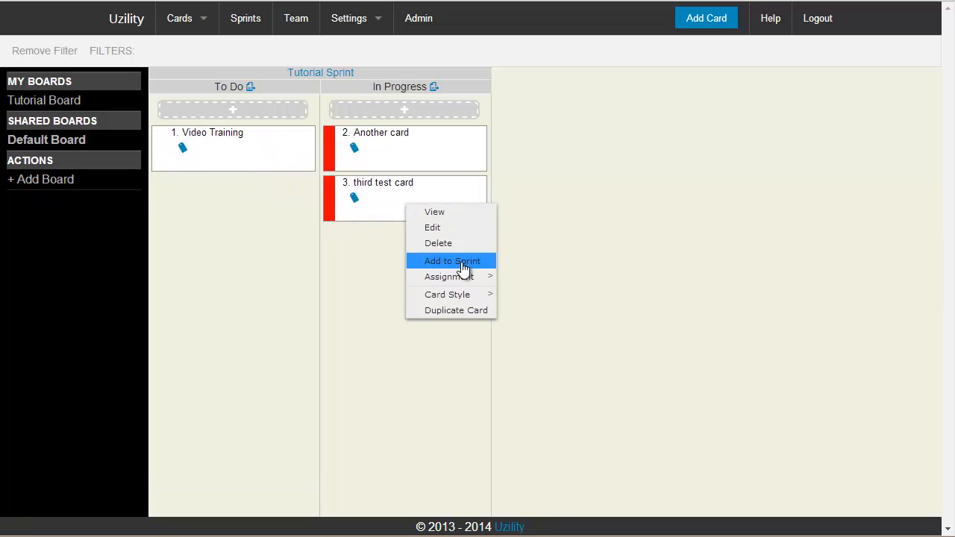
click(450, 227)
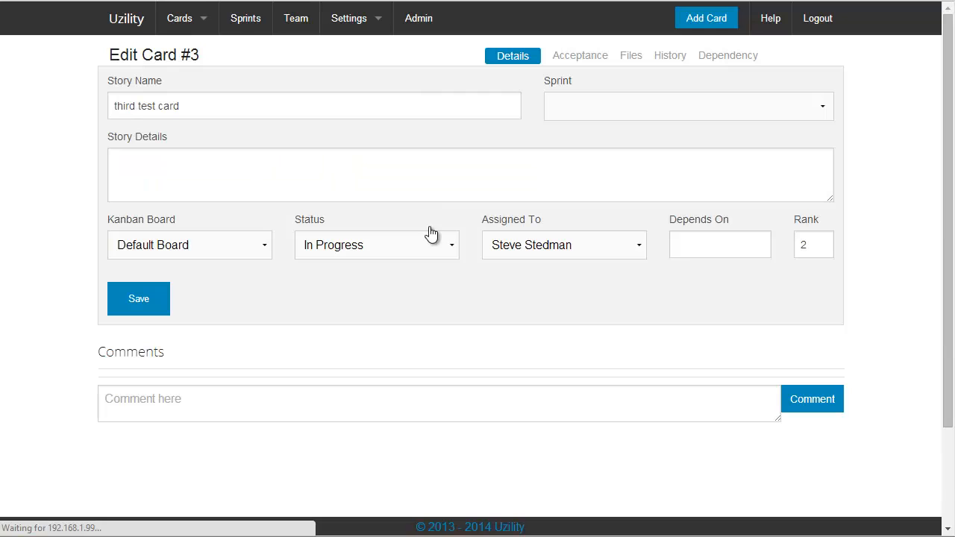
click(414, 248)
click(366, 310)
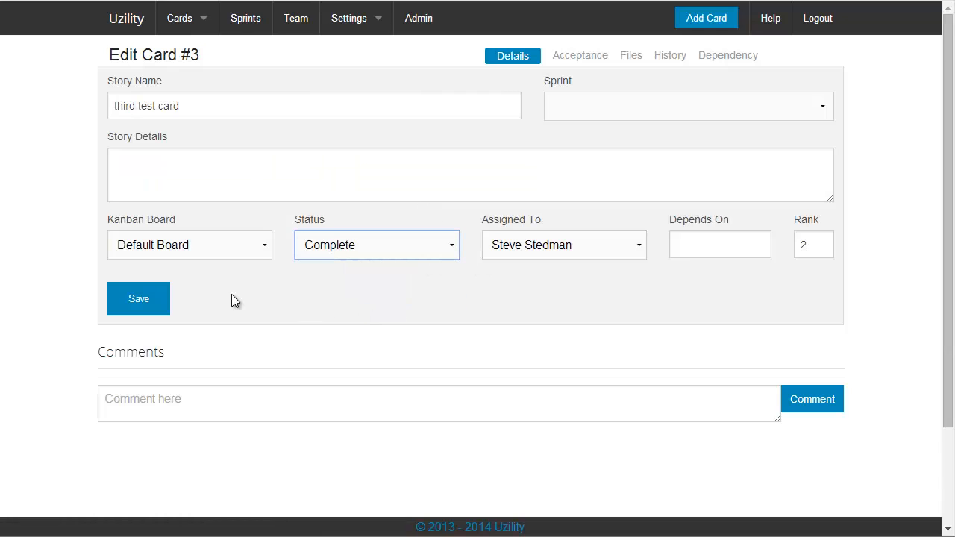
click(155, 308)
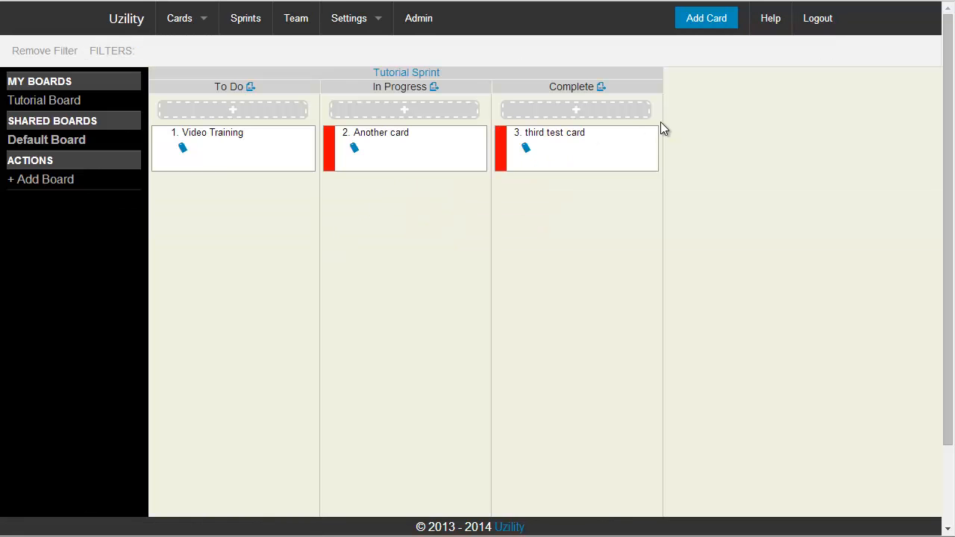